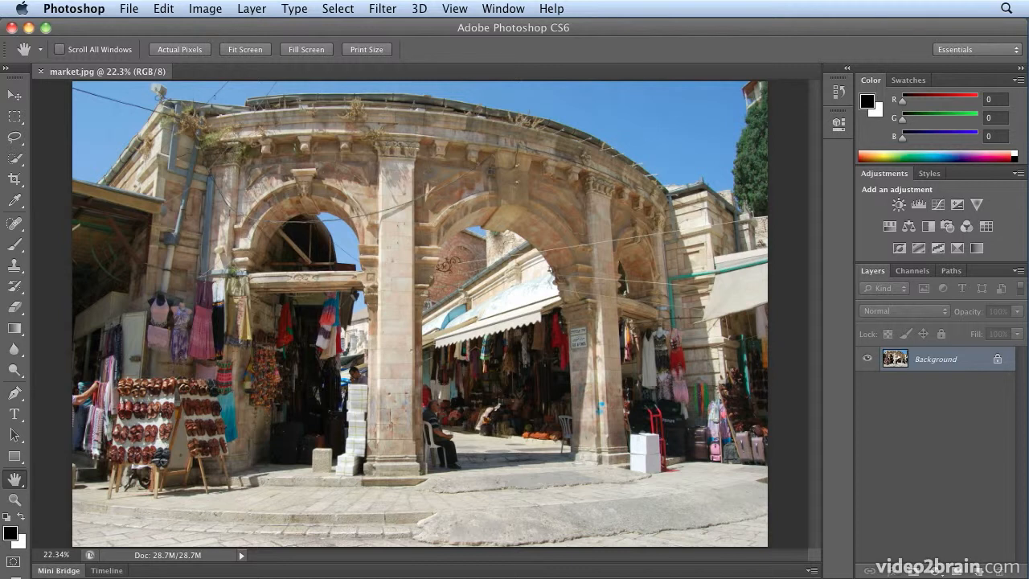
left_click(133, 8)
mouse_move(159, 7)
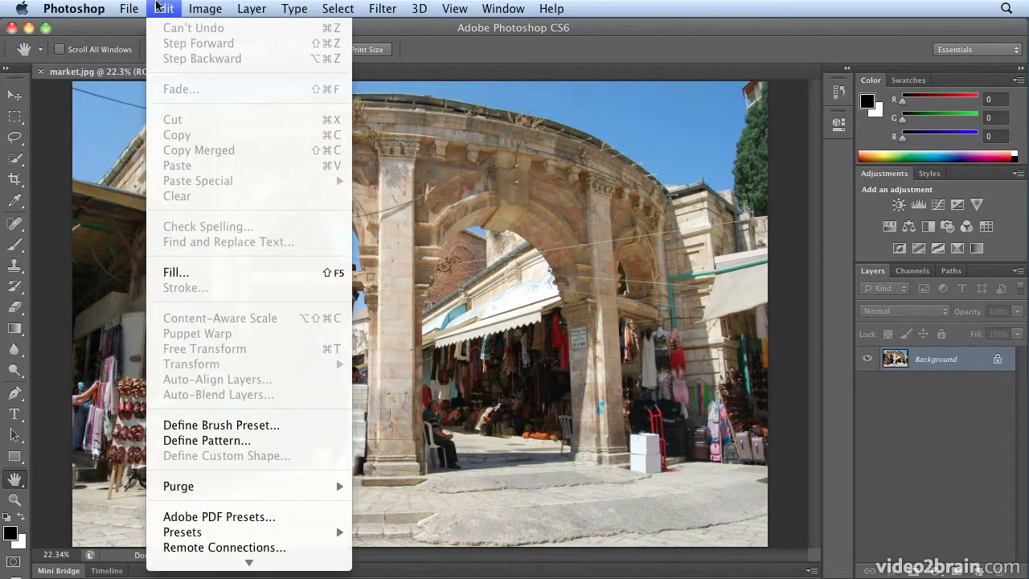
mouse_move(207, 6)
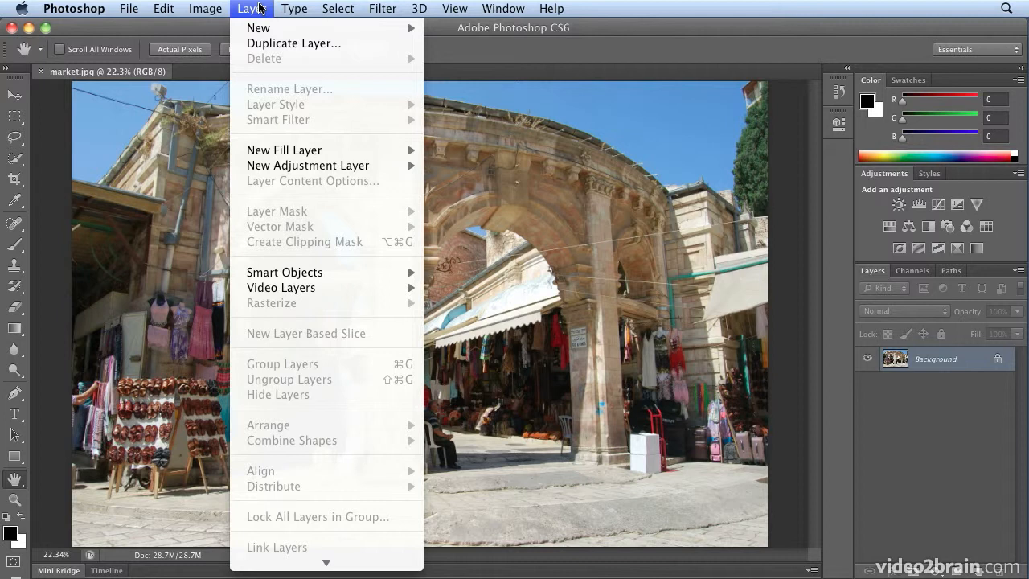
left_click(259, 8)
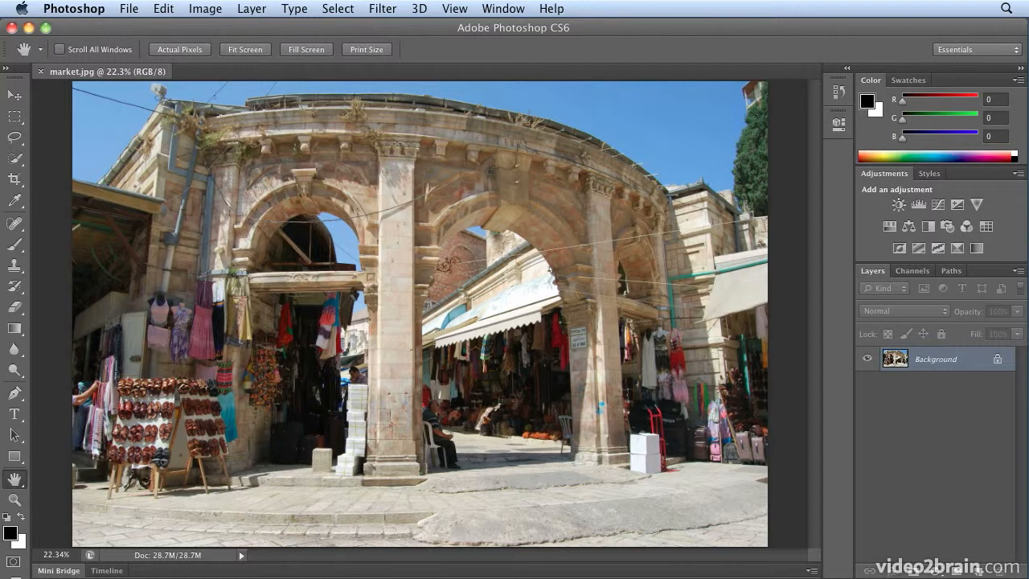
Step: Export a summary of the Photoshop Defaults keyboard shortcuts to the Desktop as Photoshop Defaults.htm
left_click(161, 12)
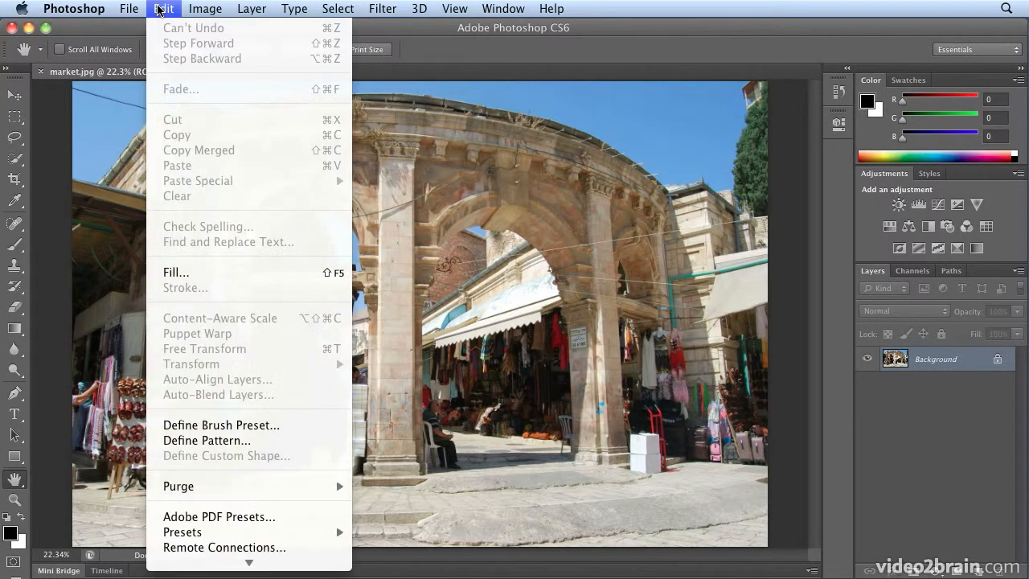
mouse_move(245, 563)
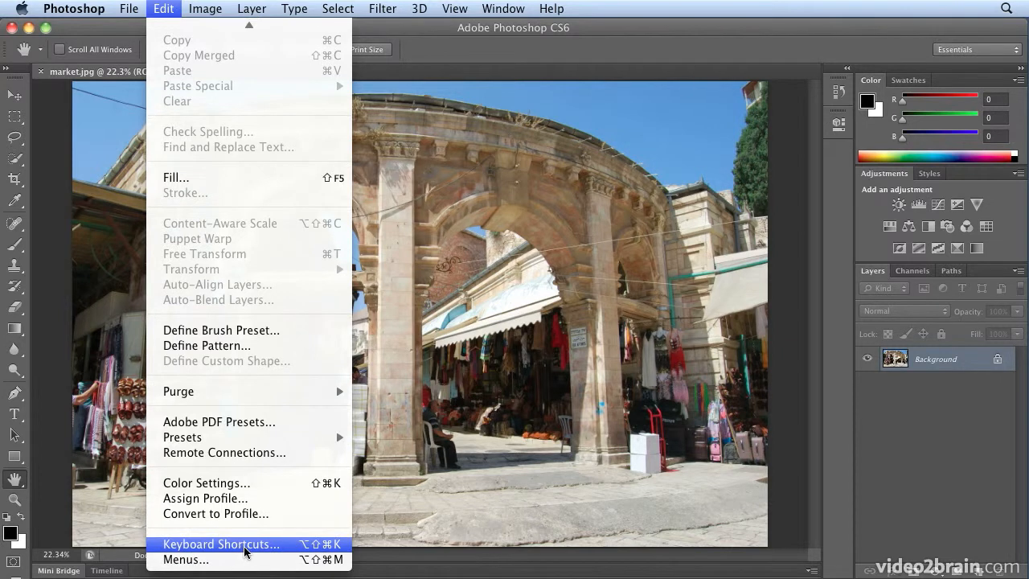
left_click(245, 551)
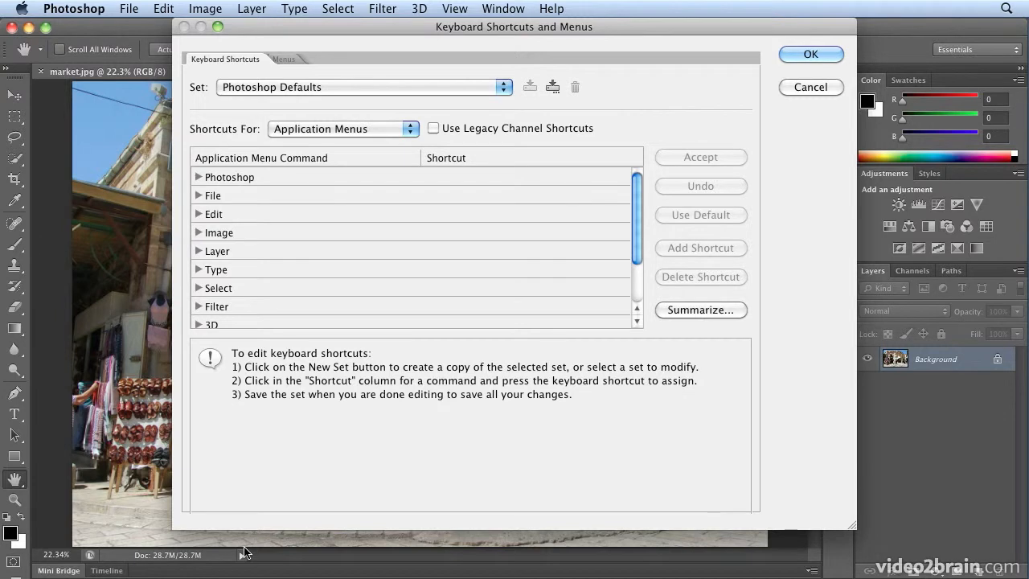
left_click(714, 311)
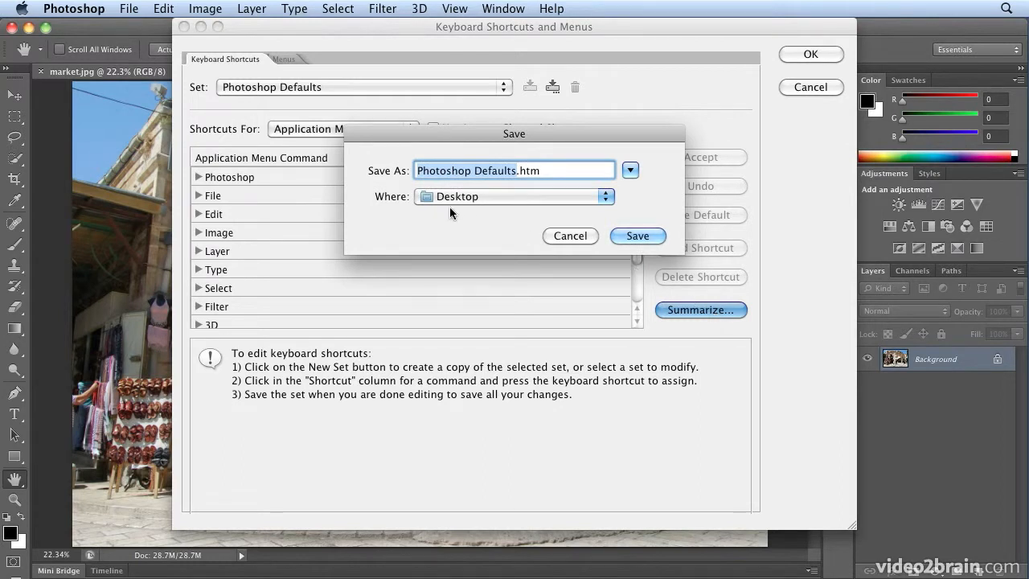
left_click(634, 233)
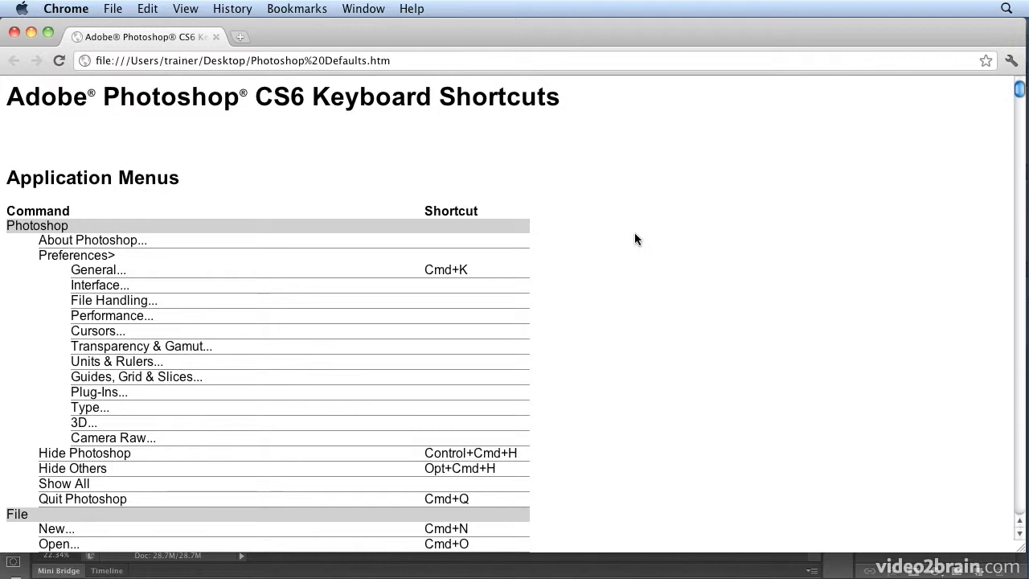
Step: Search the exported shortcut summary for "leading" and go through the matches
left_click(149, 9)
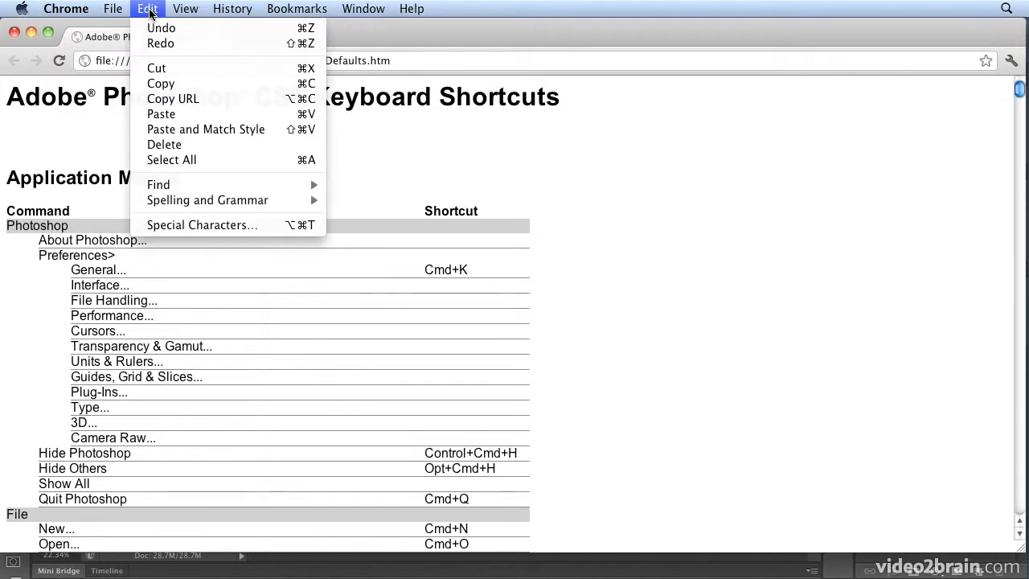
mouse_move(162, 195)
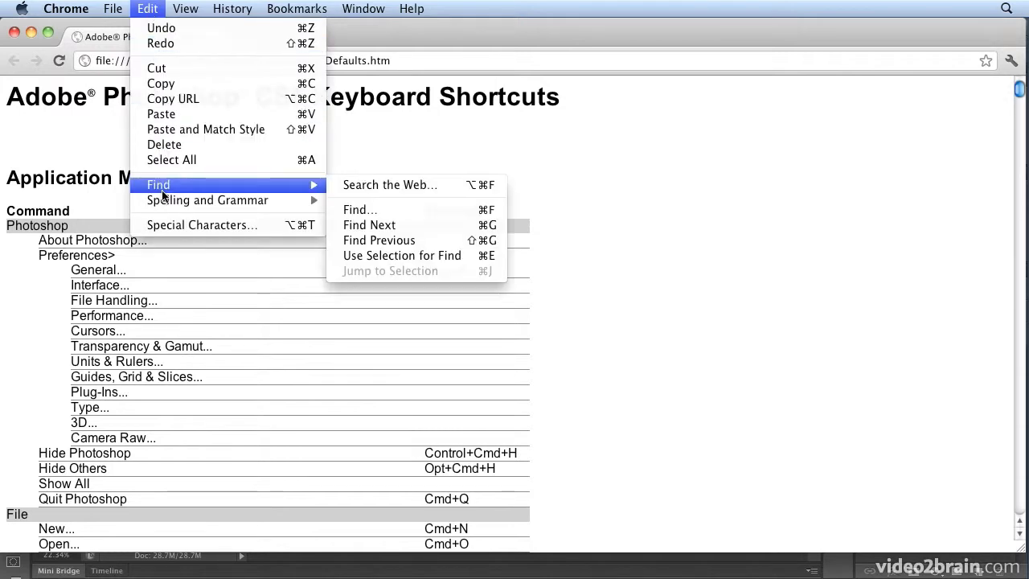
left_click(352, 211)
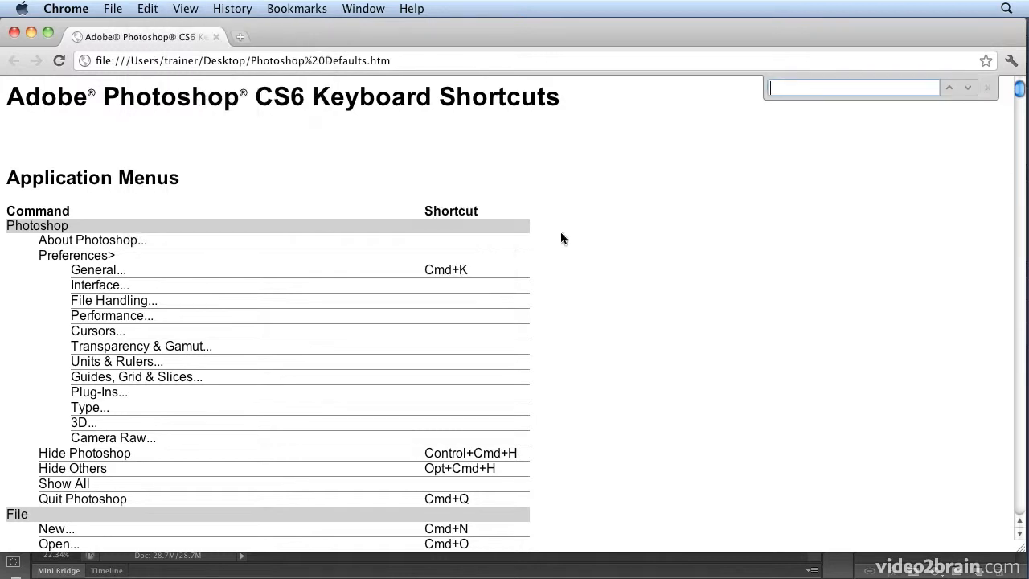
type("leading")
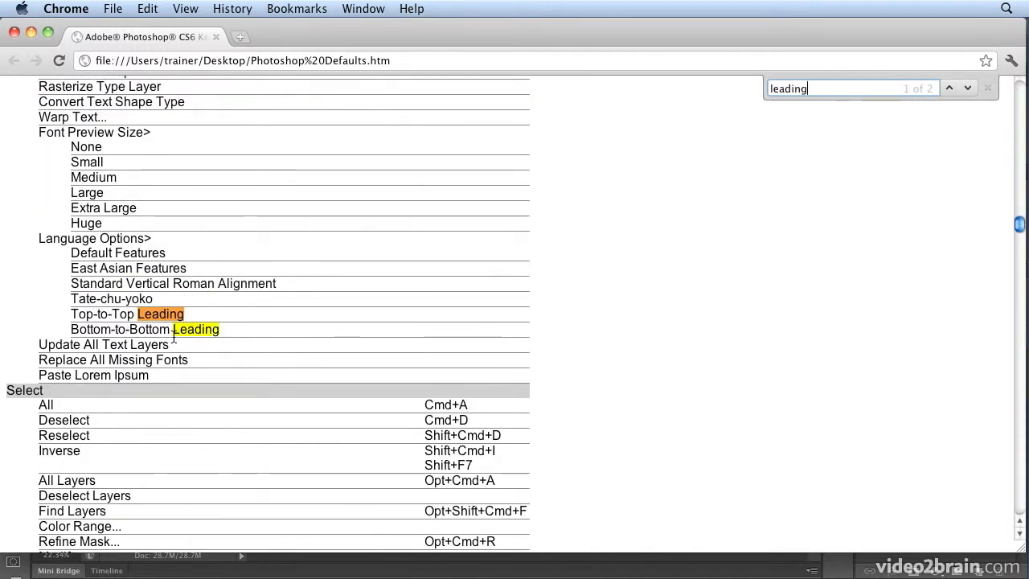
left_click(969, 90)
left_click(968, 90)
left_click(969, 90)
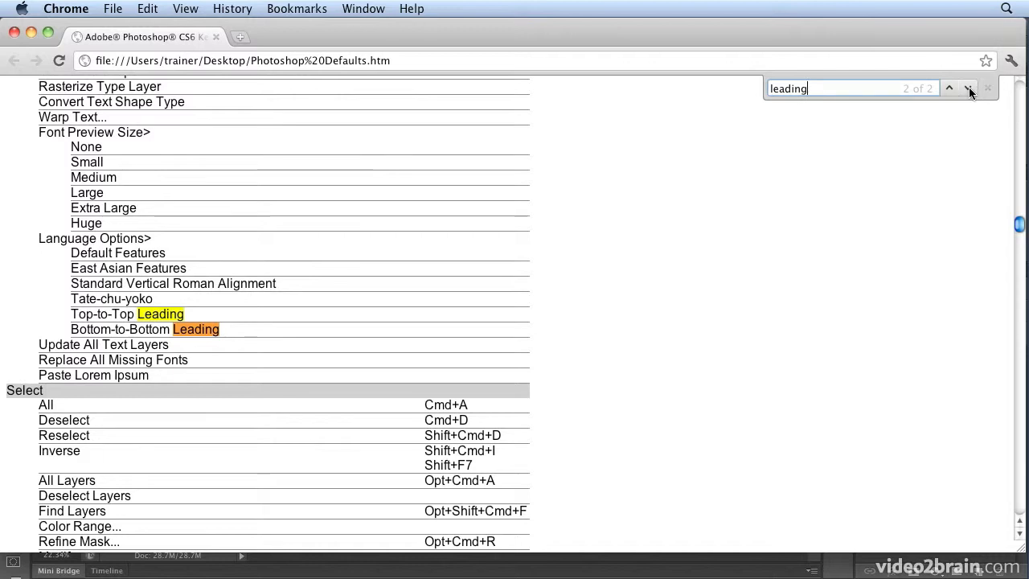
Step: Search the shortcut summary for "image si", then close it and return to Photoshop's Keyboard Shortcuts and Menus dialog
key("super+f")
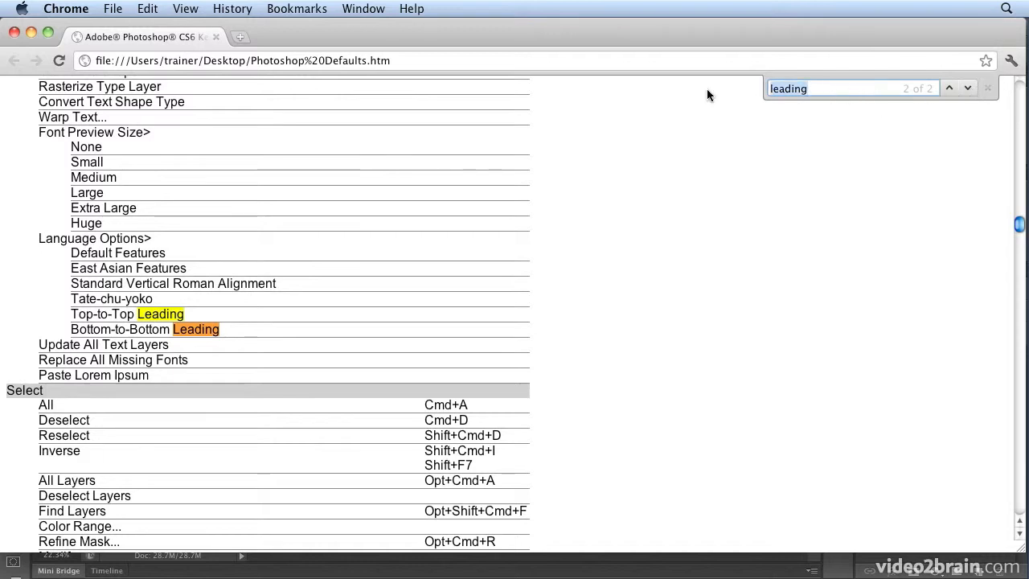
type("image si")
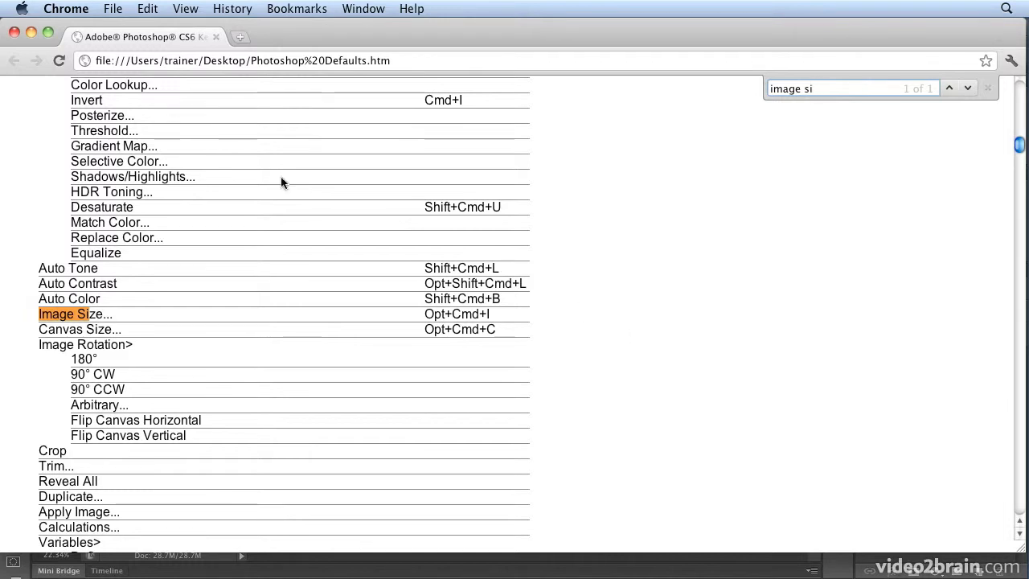
left_click(15, 33)
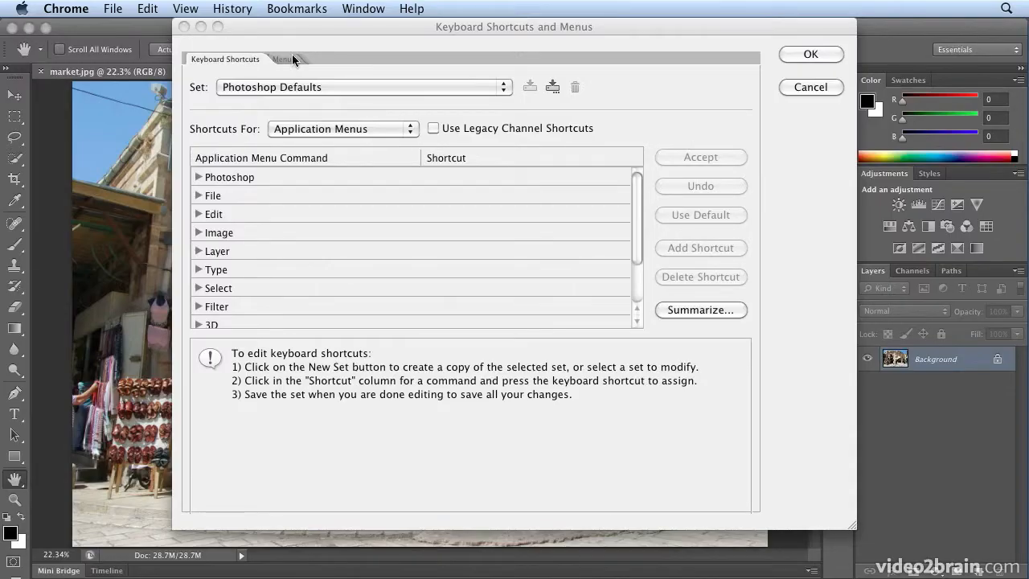
left_click(330, 50)
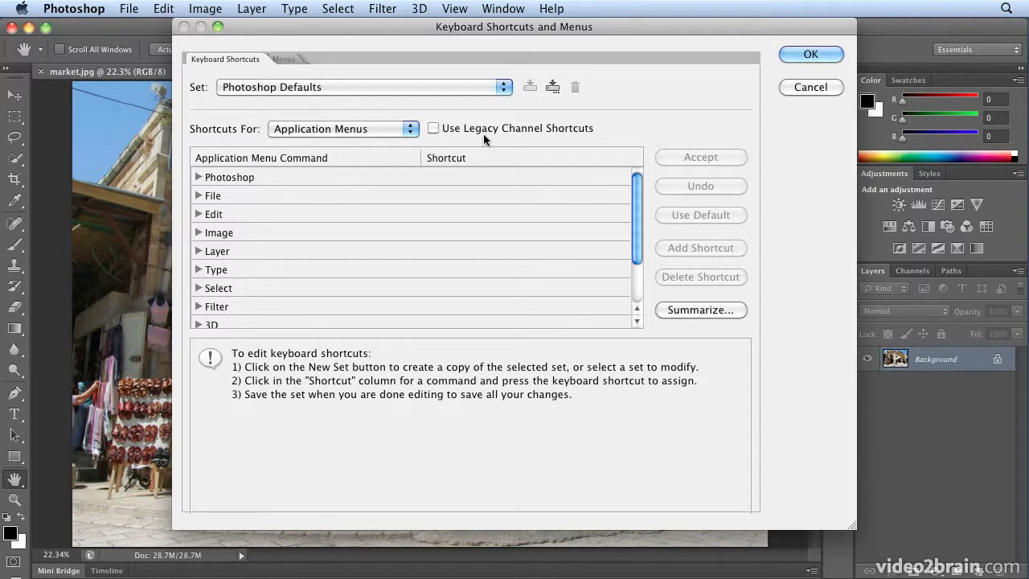
Step: Create a new shortcut set based on Photoshop Defaults, saving it in the Keyboard Shortcuts folder under the owner's first name
left_click(467, 90)
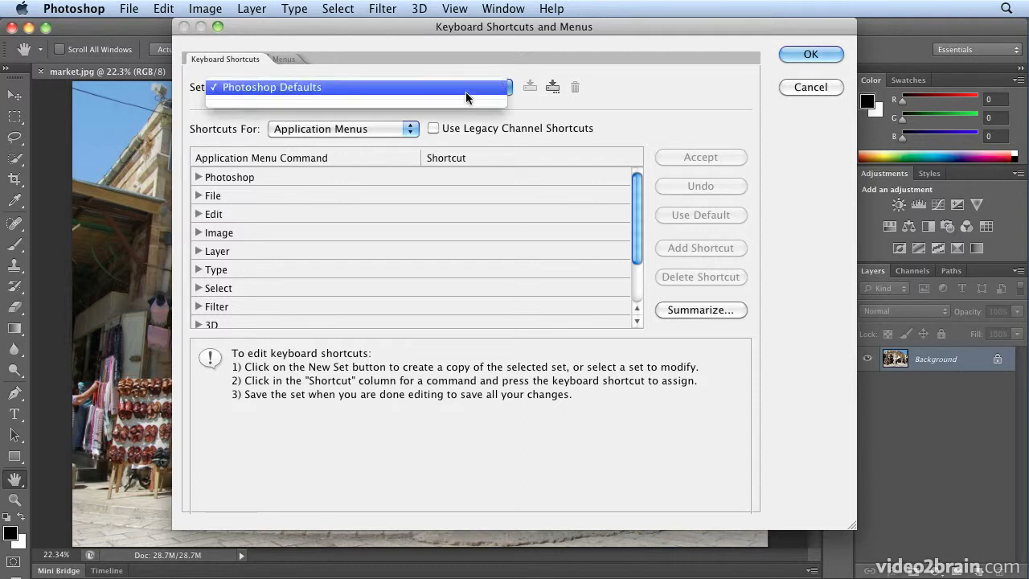
left_click(344, 91)
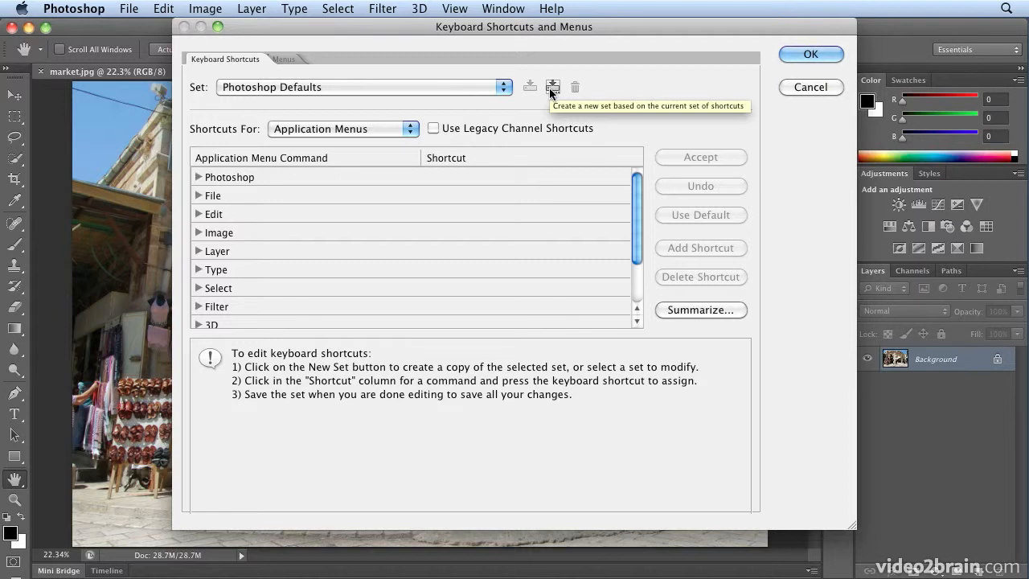
left_click(549, 88)
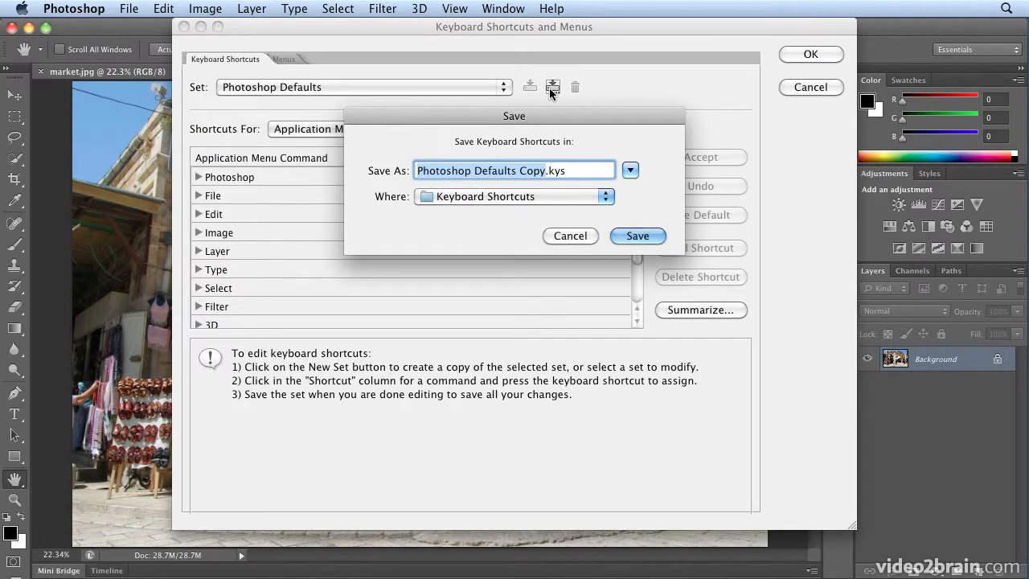
type("Kelly")
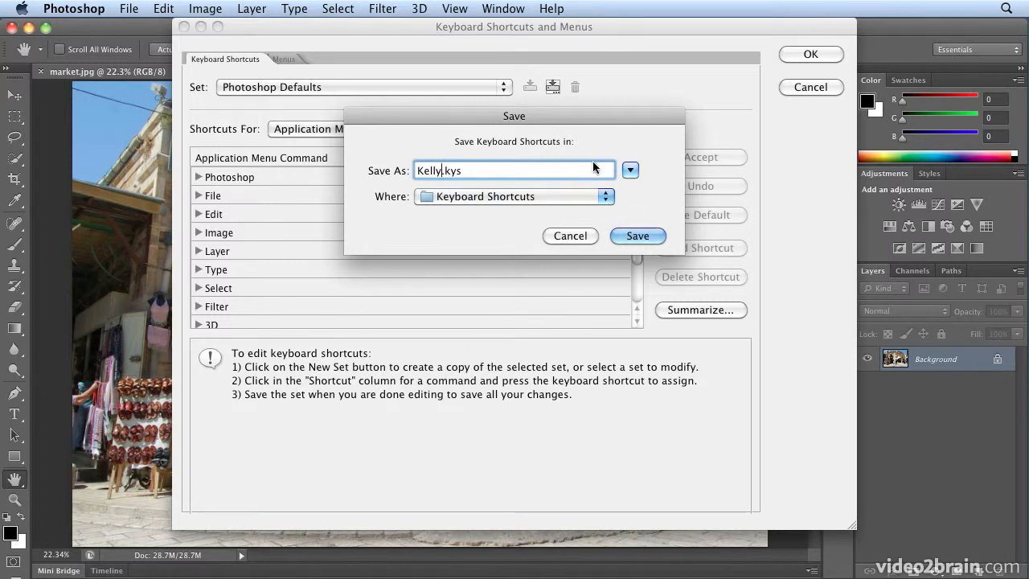
left_click(619, 236)
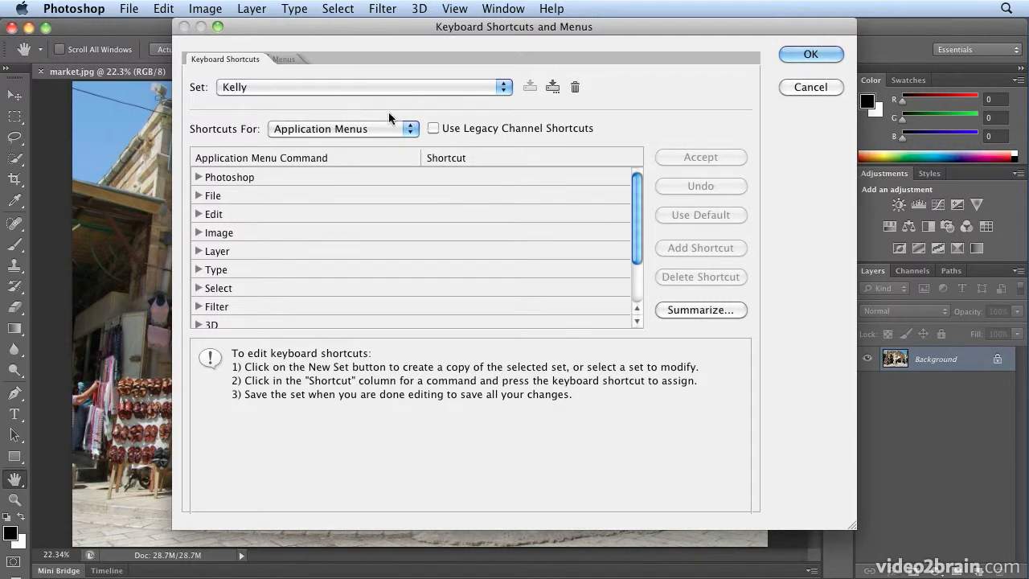
Step: Assign the shortcut R to the Blur Tool among the Tools shortcuts, accepting it and going to the conflicting Rotate View Tool
left_click(380, 130)
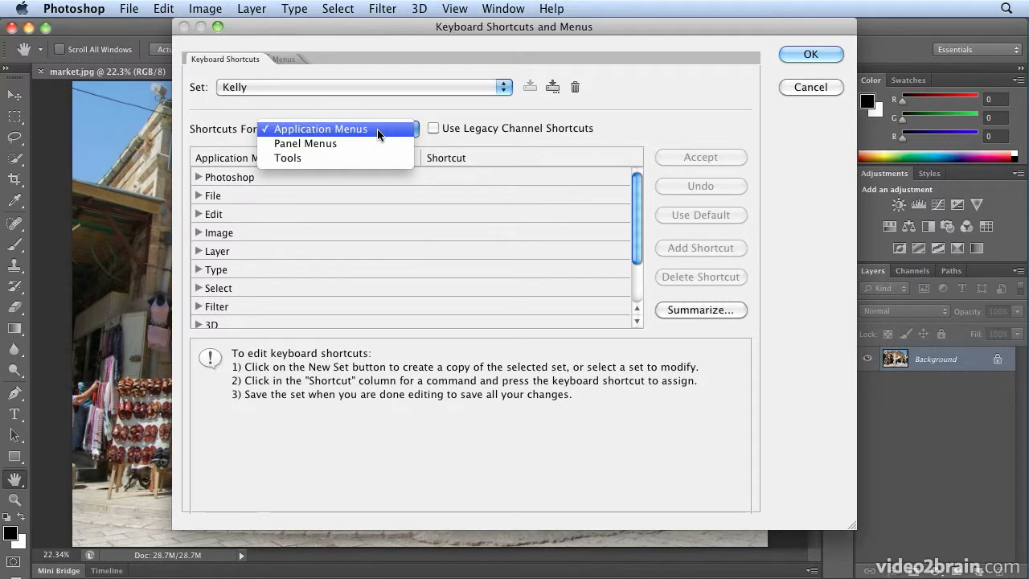
left_click(369, 158)
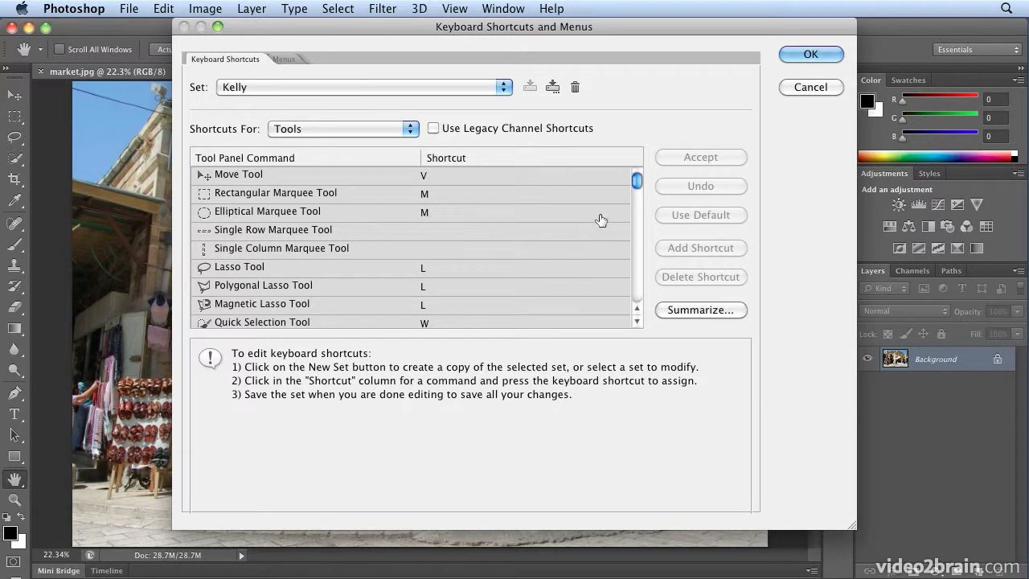
left_click_drag(638, 175, 645, 226)
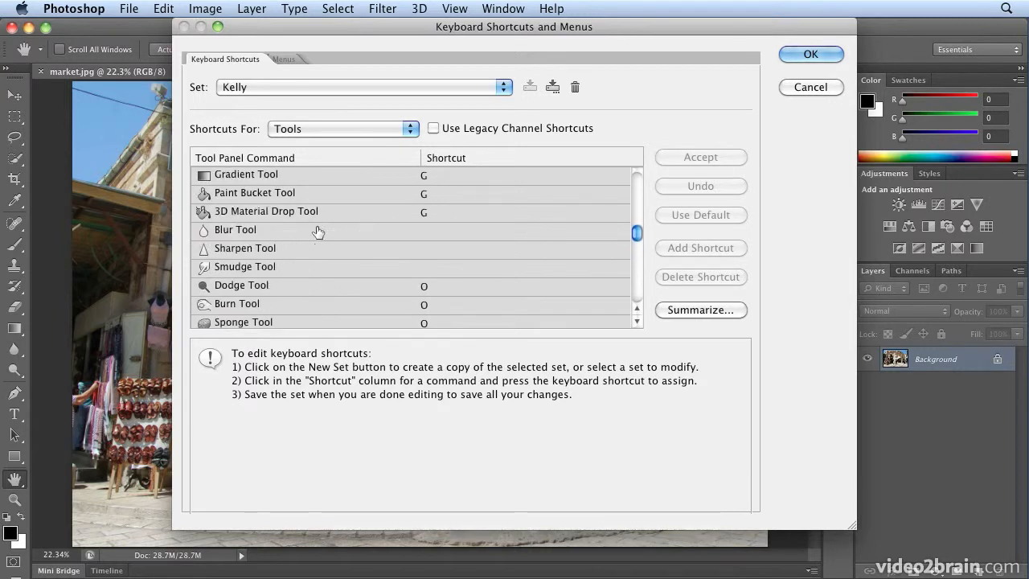
left_click(426, 231)
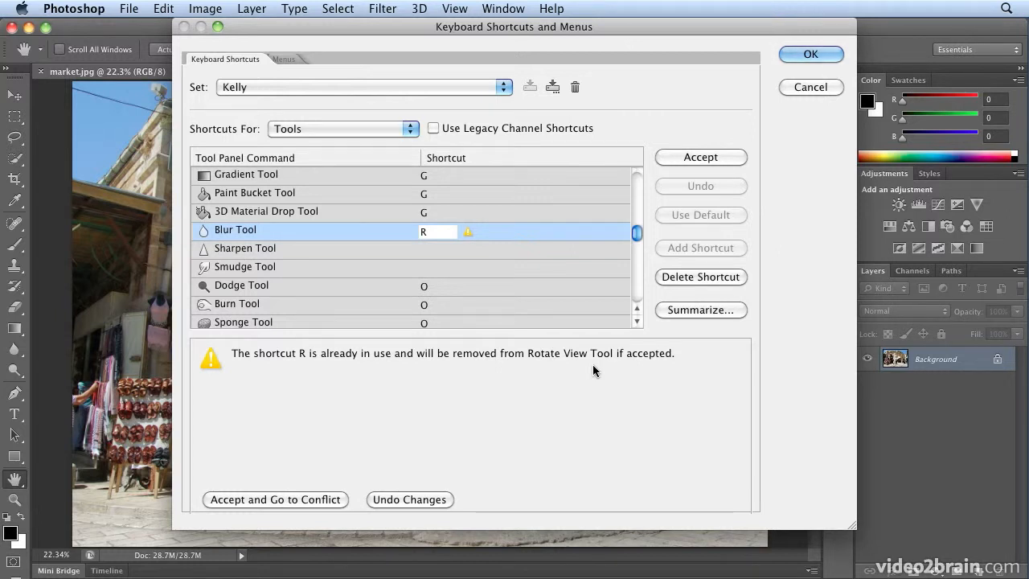
left_click(272, 500)
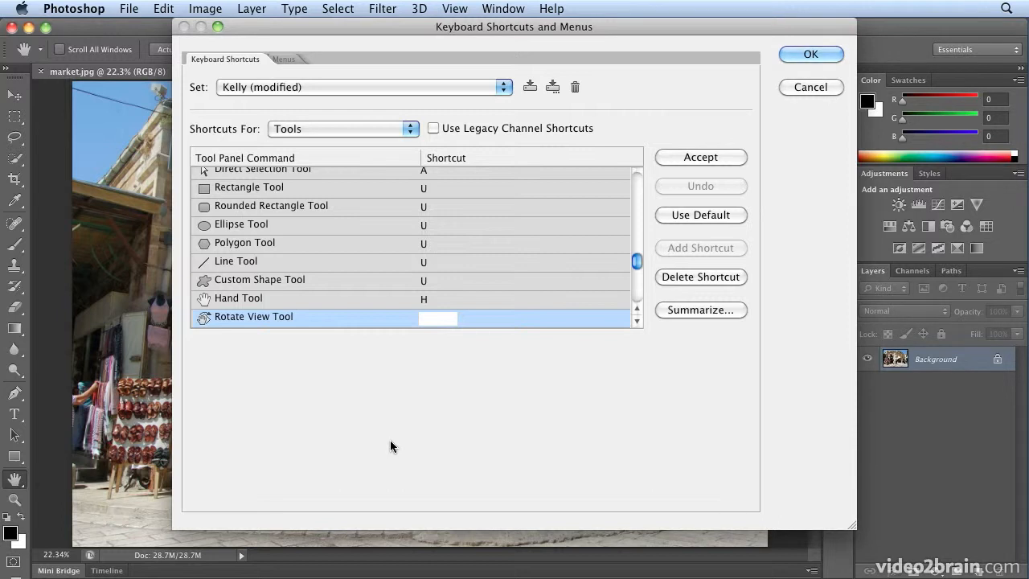
Step: Assign the shortcut K to the Foreground Color Picker command among the Tools shortcuts
left_click(381, 129)
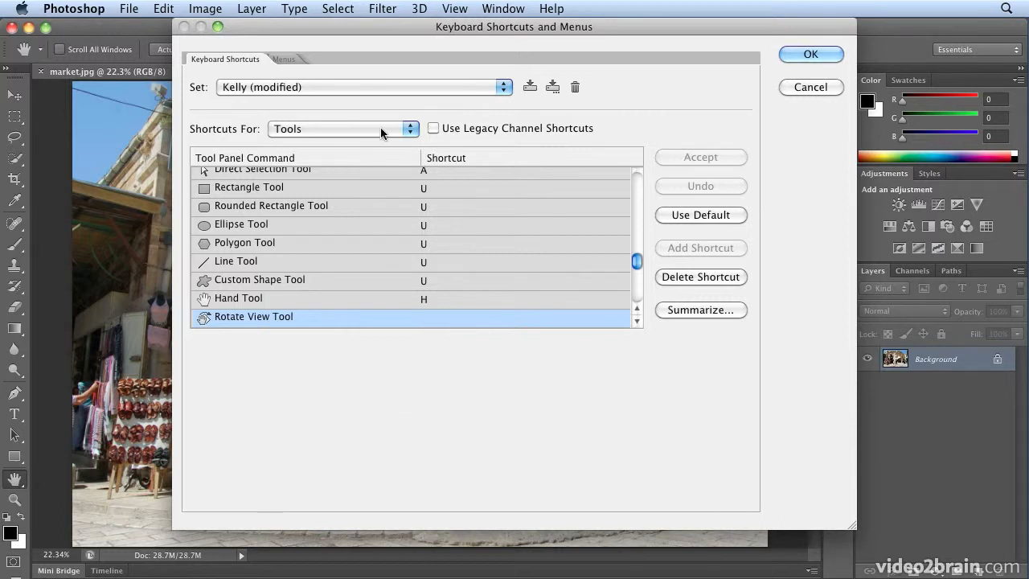
left_click(381, 129)
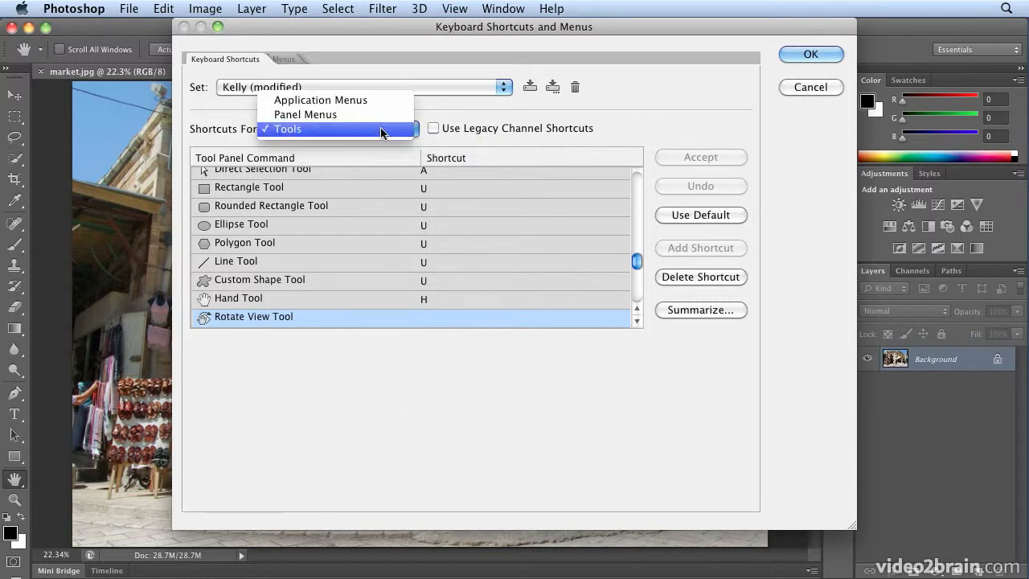
left_click(328, 131)
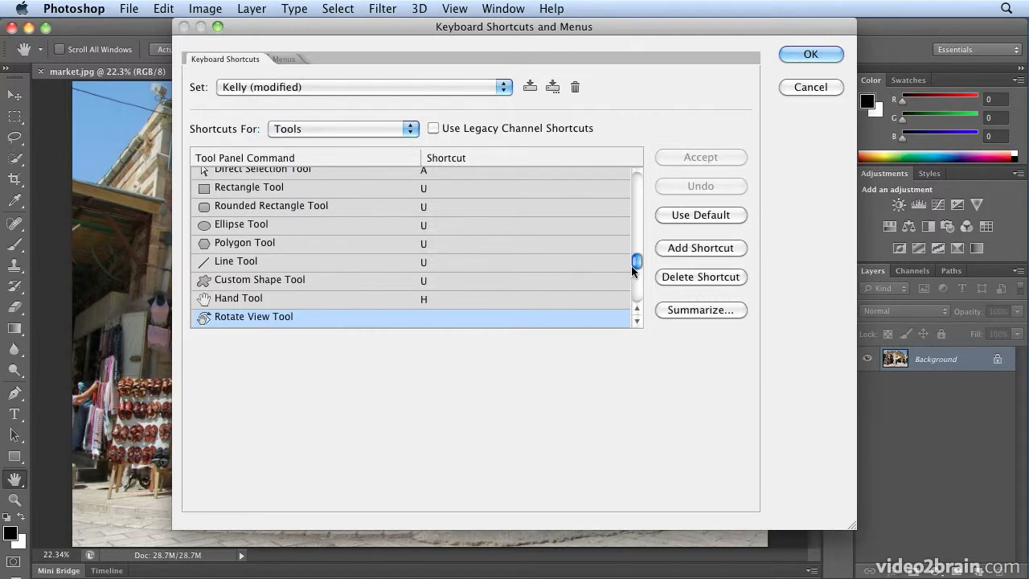
left_click(641, 279)
left_click_drag(641, 280, 642, 295)
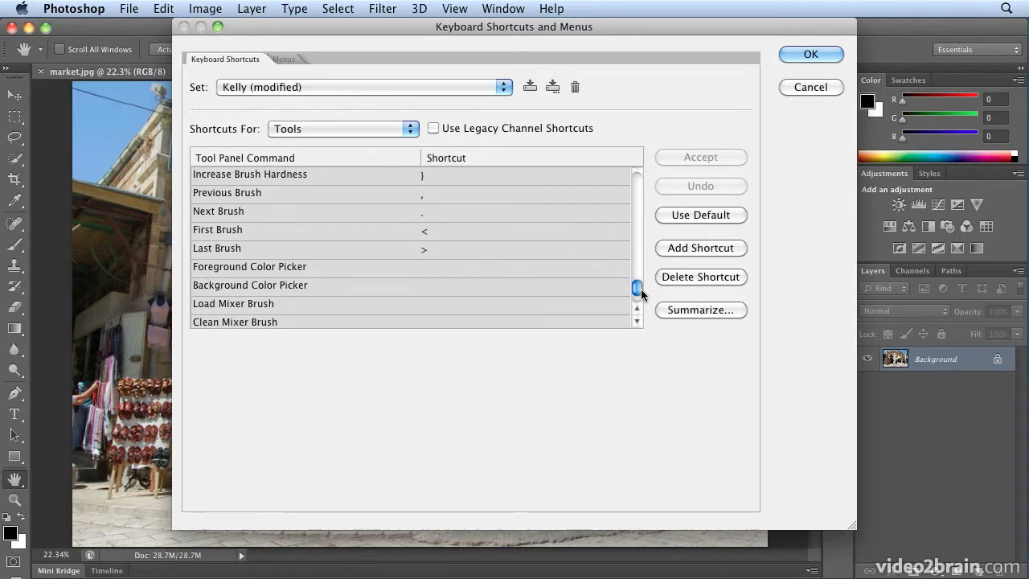
left_click(352, 275)
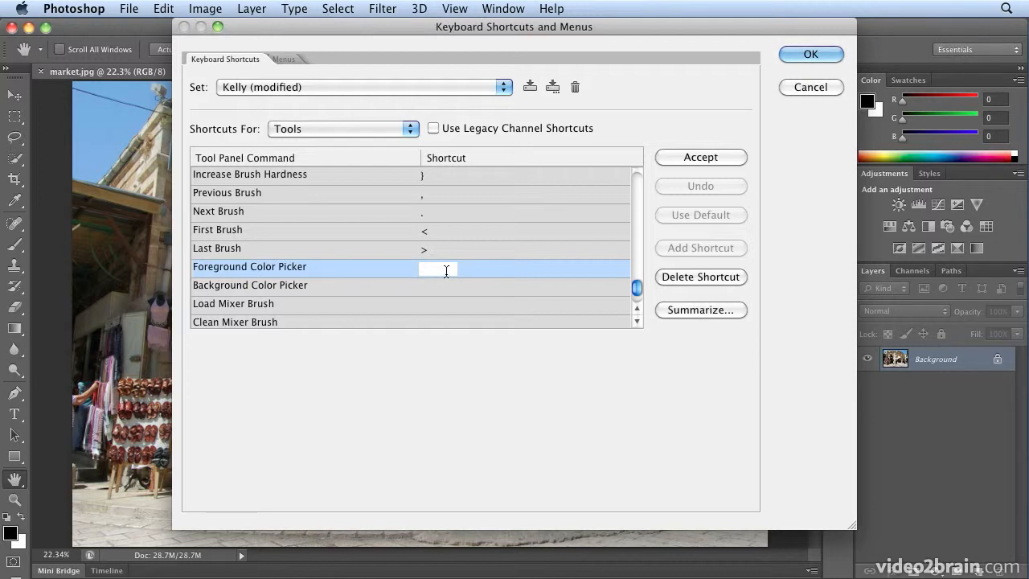
key("c")
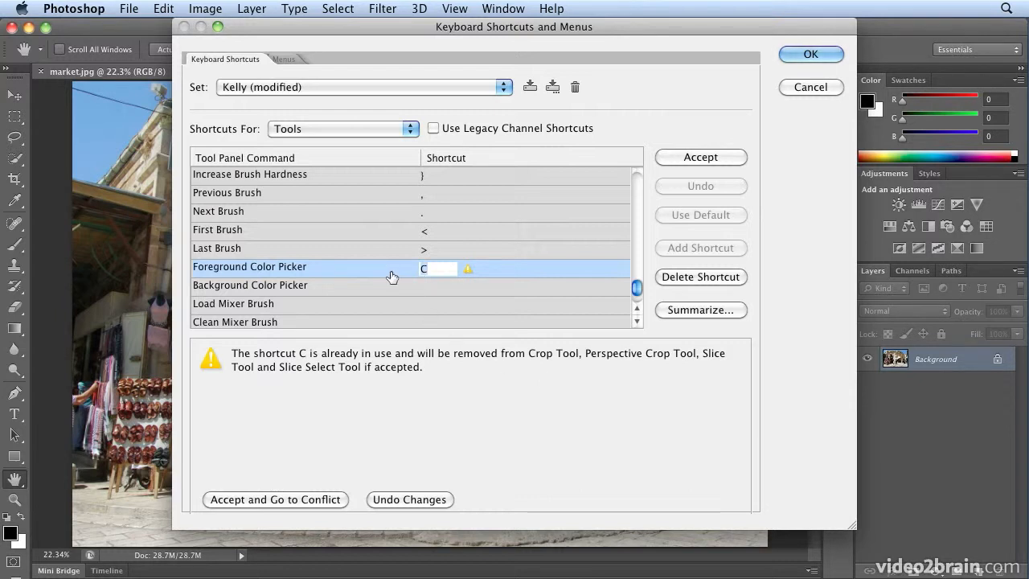
key("k")
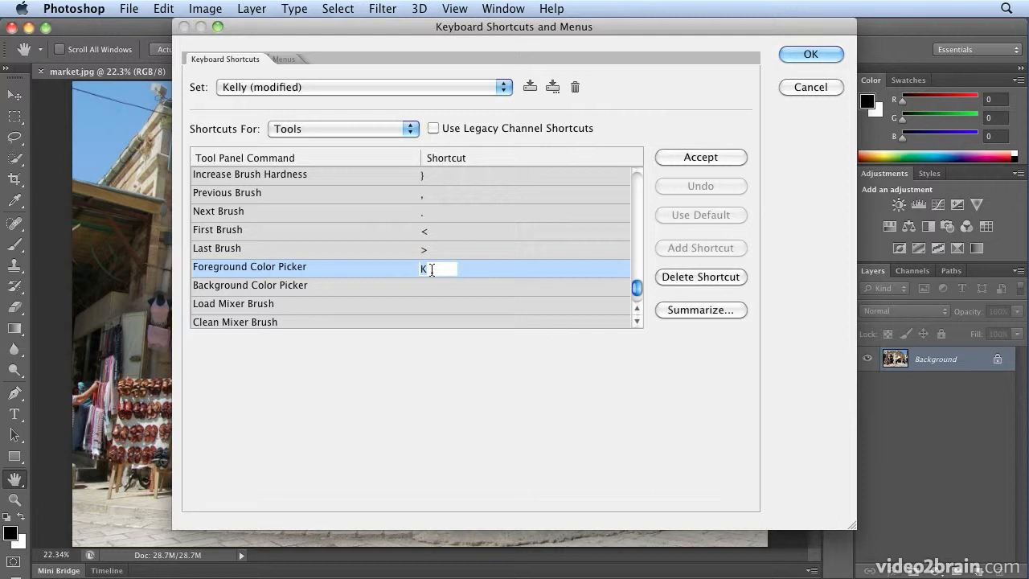
left_click(431, 276)
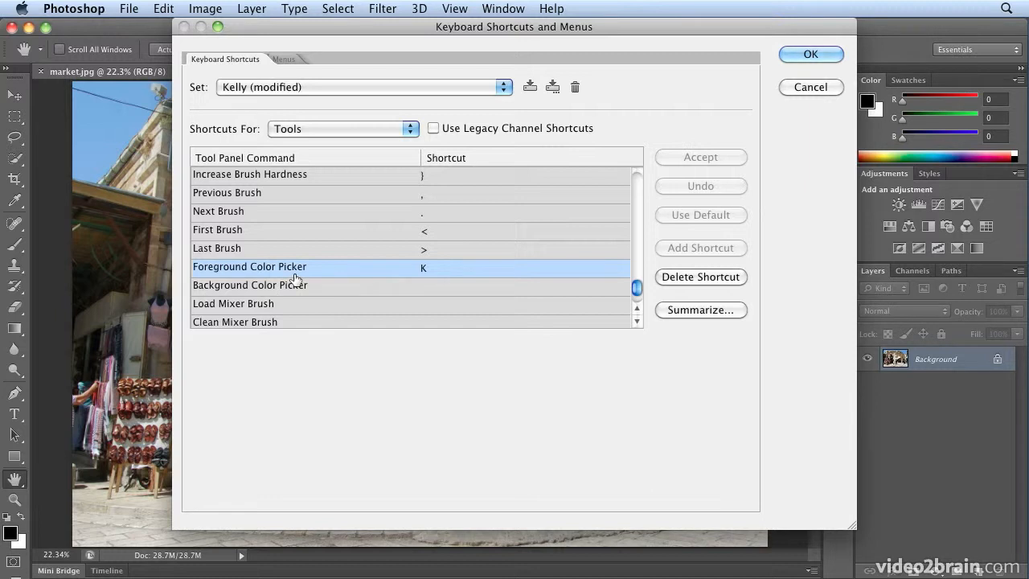
Step: Apply the shortcut changes and make a rectangular selection across the full width of the pavement at the photo's lower edge
left_click(810, 55)
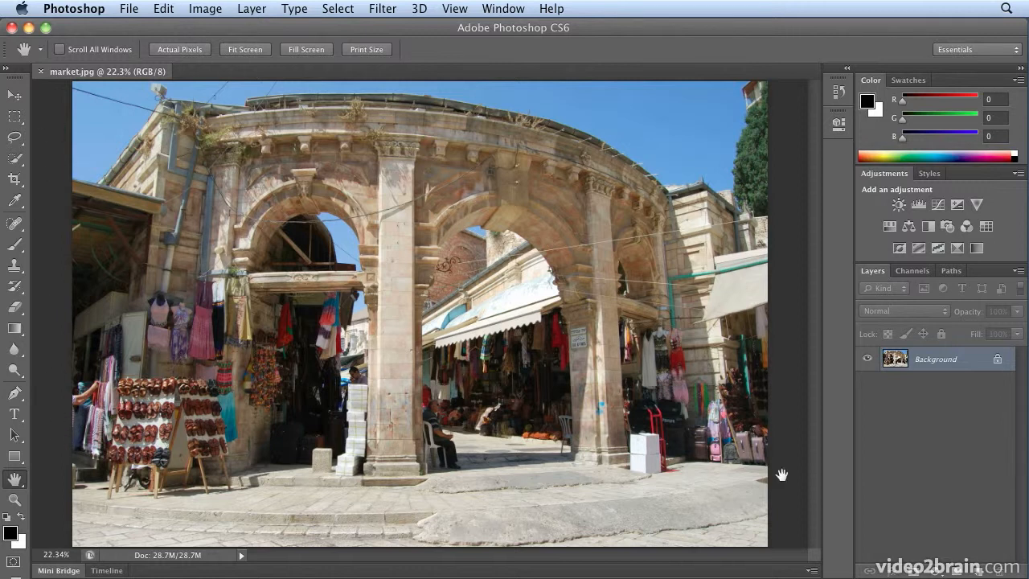
left_click(15, 116)
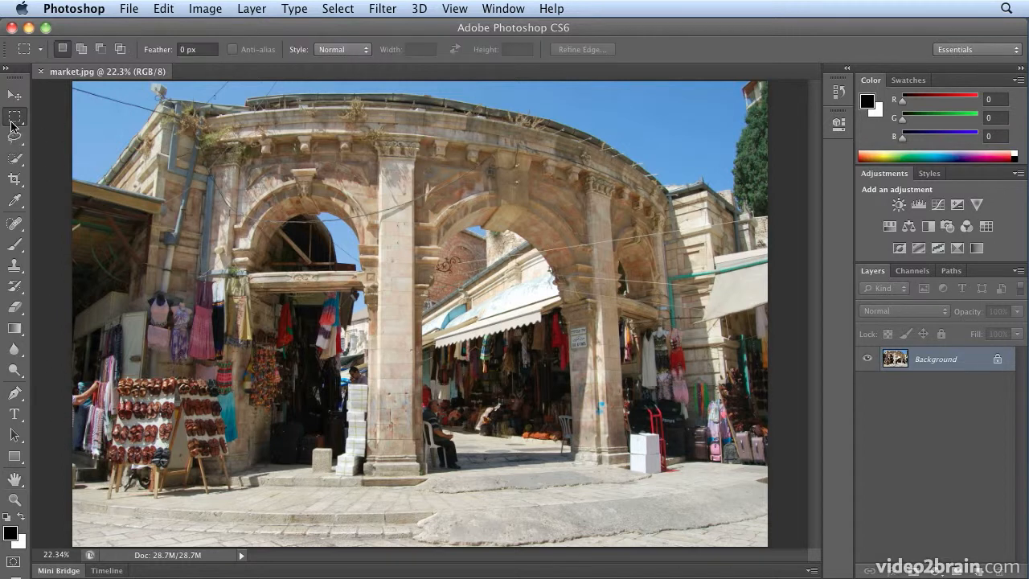
left_click_drag(53, 490, 780, 549)
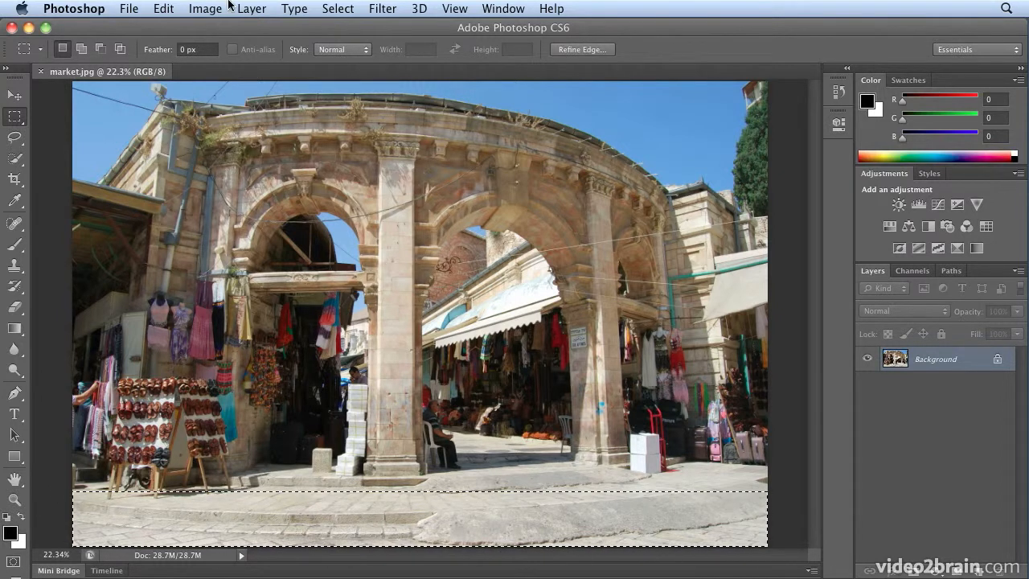
Step: Create a new layer named "border" above the Background layer
left_click(251, 8)
mouse_move(249, 29)
left_click(460, 32)
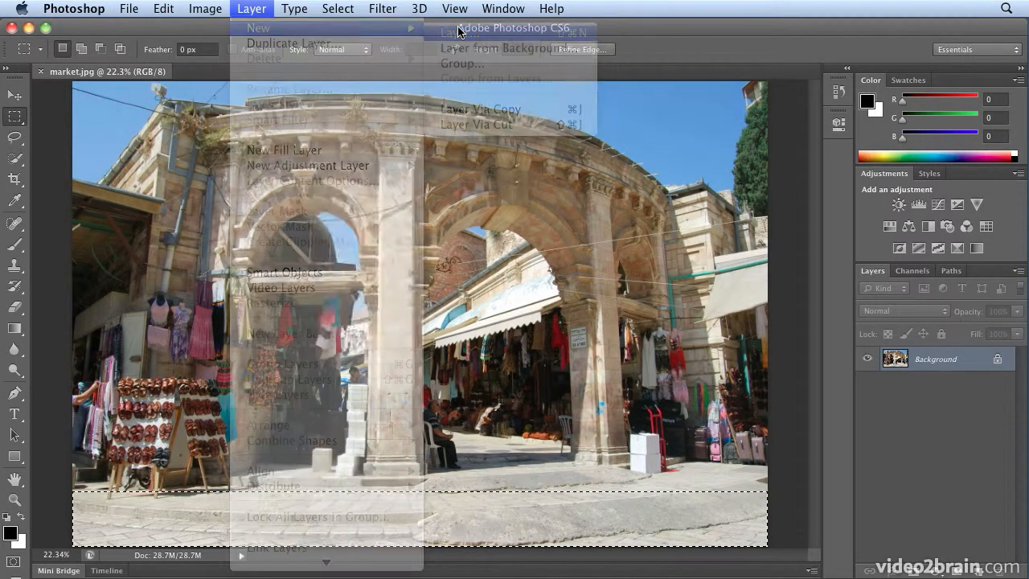
type("border")
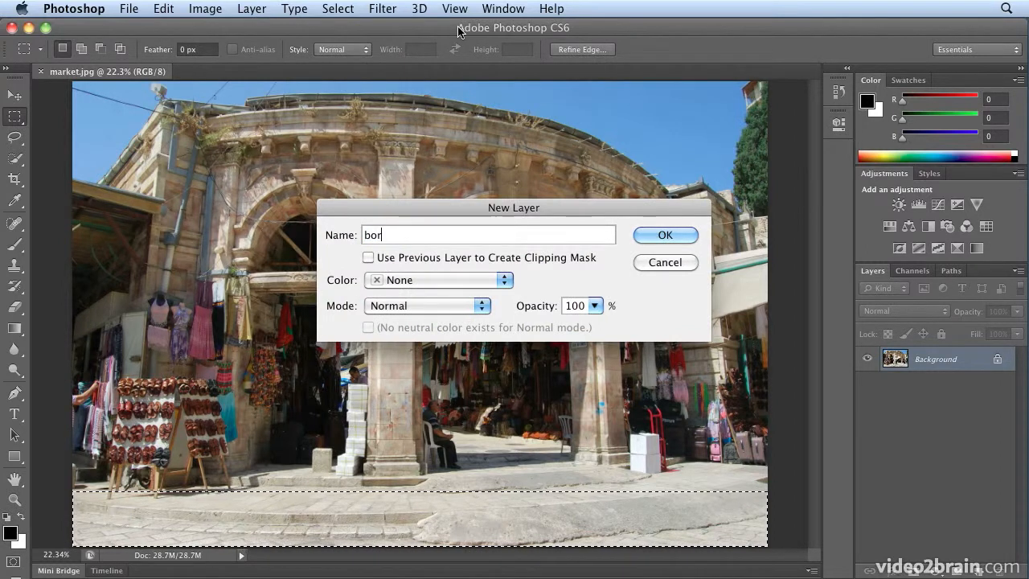
key("Return")
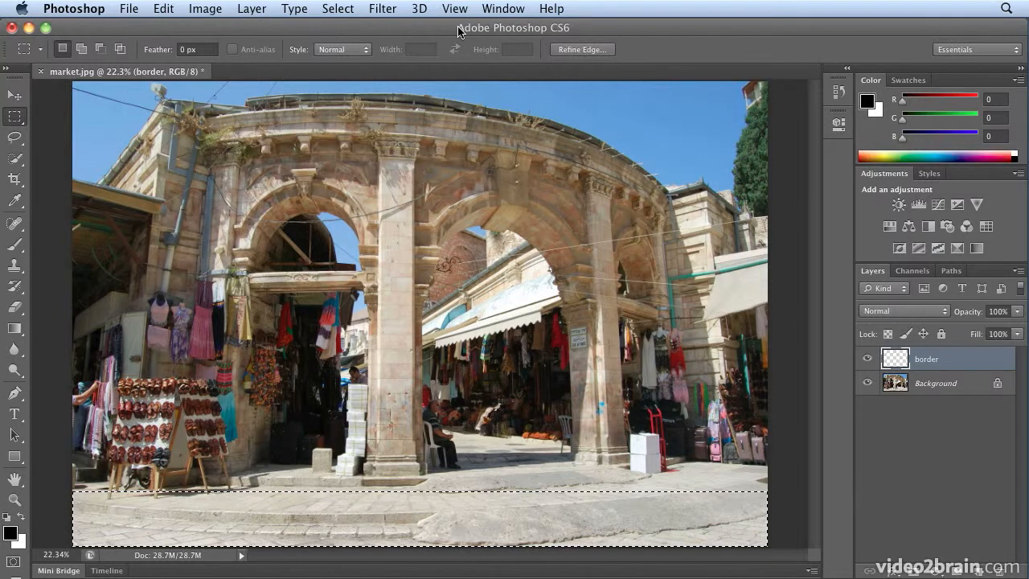
Step: Set the foreground color to red (R 195, G 21, B 21) with the Foreground Color Picker
key("n")
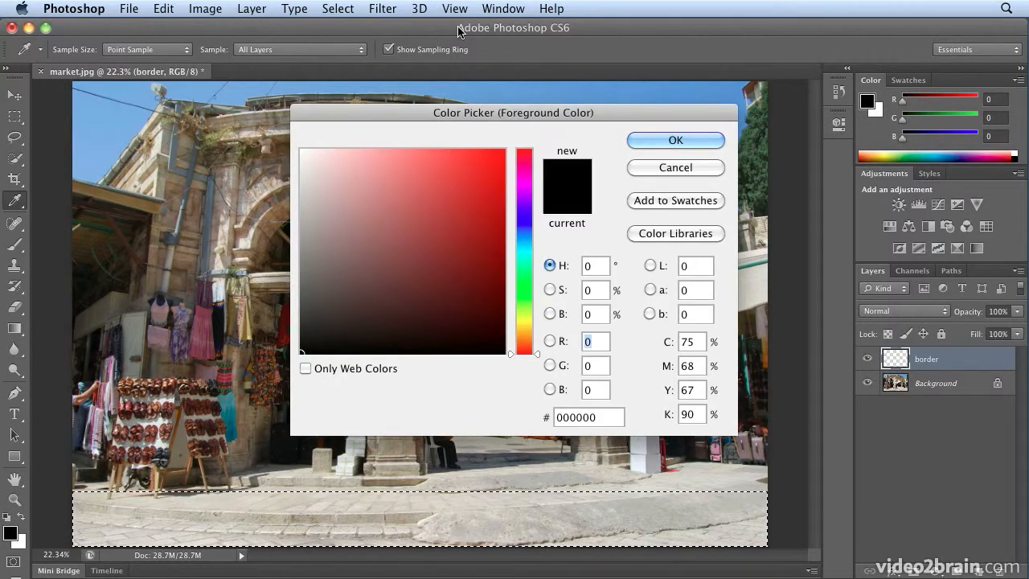
left_click(482, 197)
left_click(687, 139)
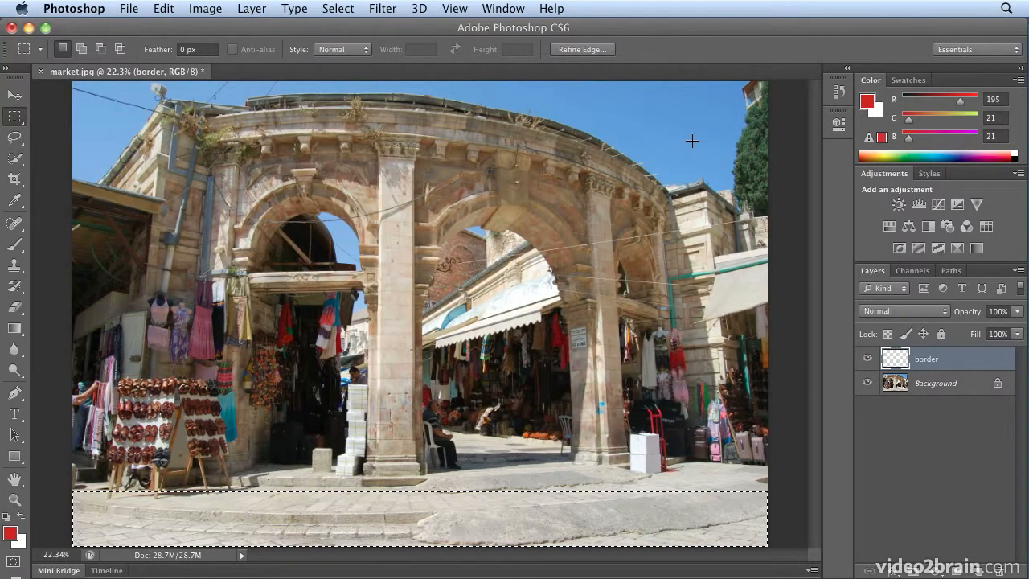
Step: Fill the selected strip on the border layer with the foreground color, in Normal mode at 100% opacity
left_click(160, 8)
left_click(214, 273)
left_click(452, 216)
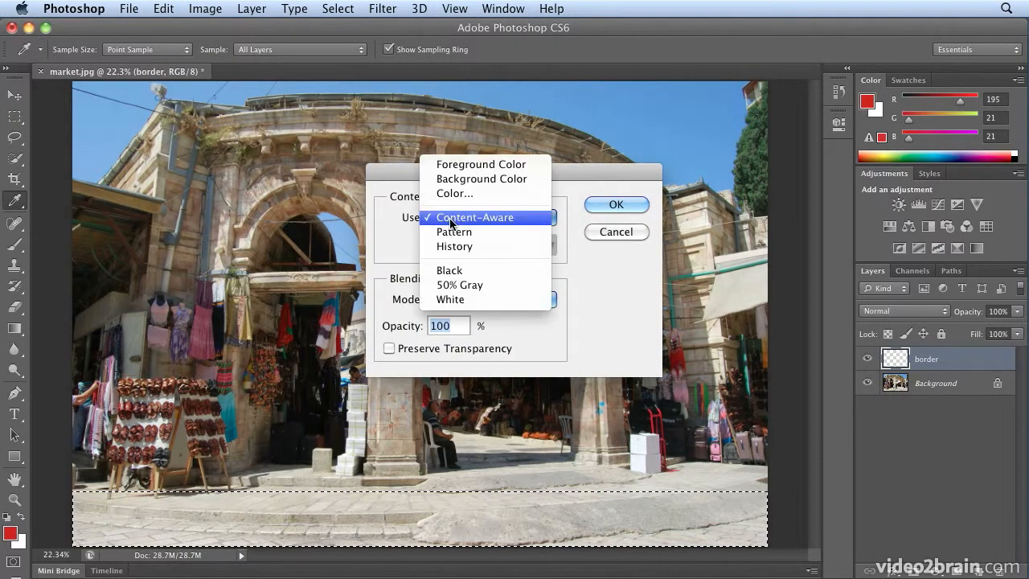
left_click(452, 164)
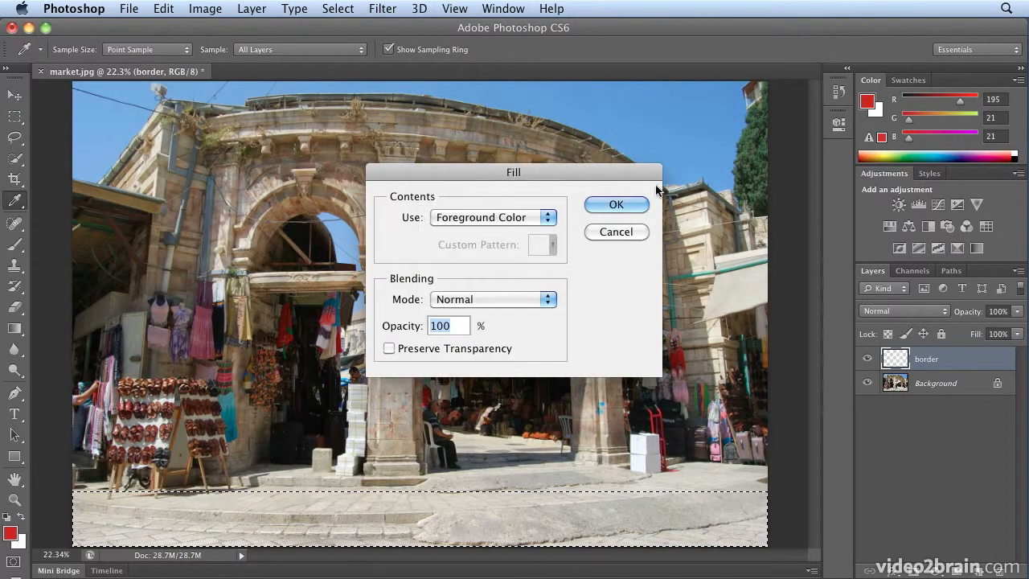
left_click(617, 203)
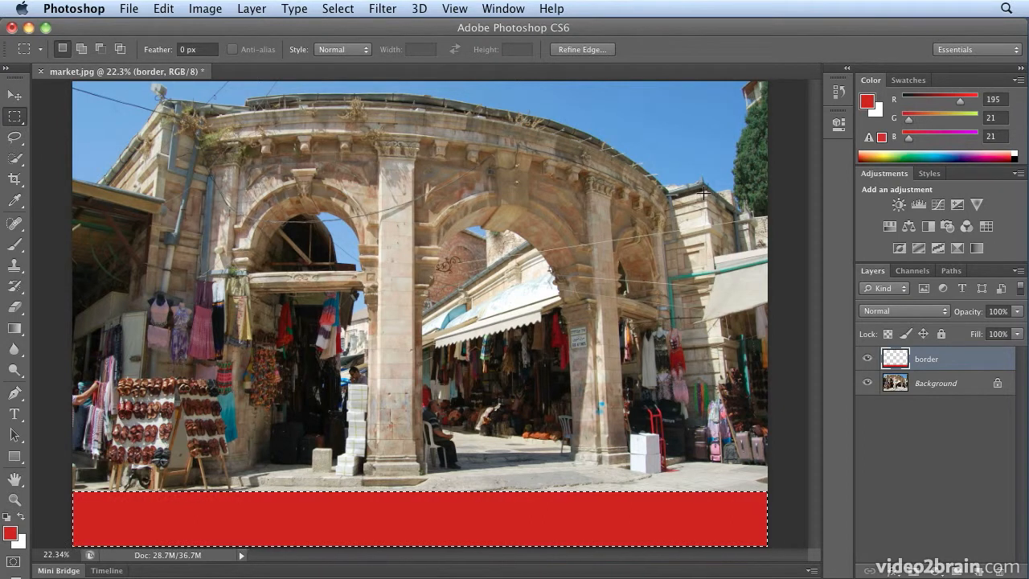
Step: Review the shortcuts listed beside the Fill, filter and blur commands, and reopen the custom set's Tools shortcuts before closing the settings
left_click(163, 8)
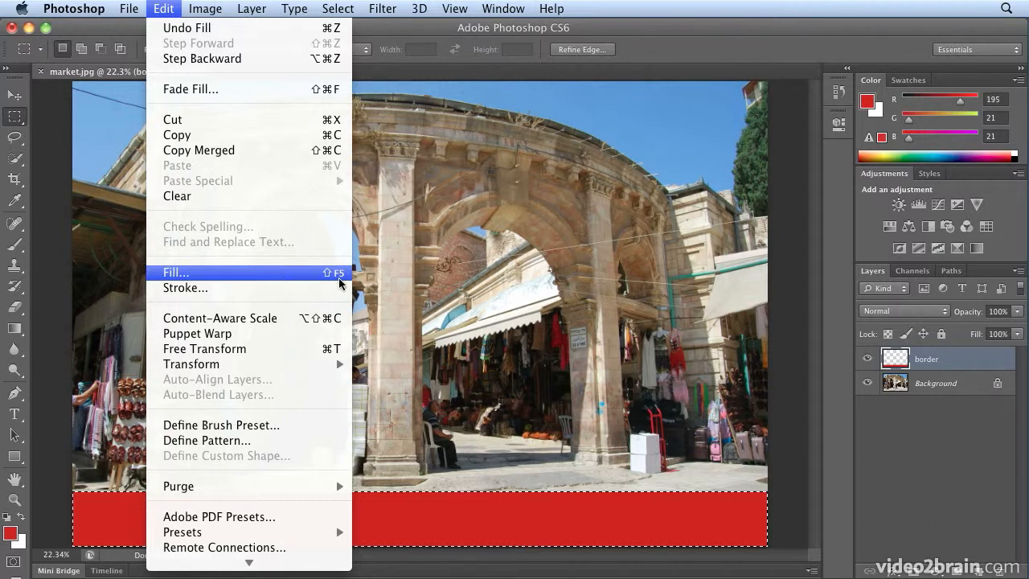
mouse_move(384, 3)
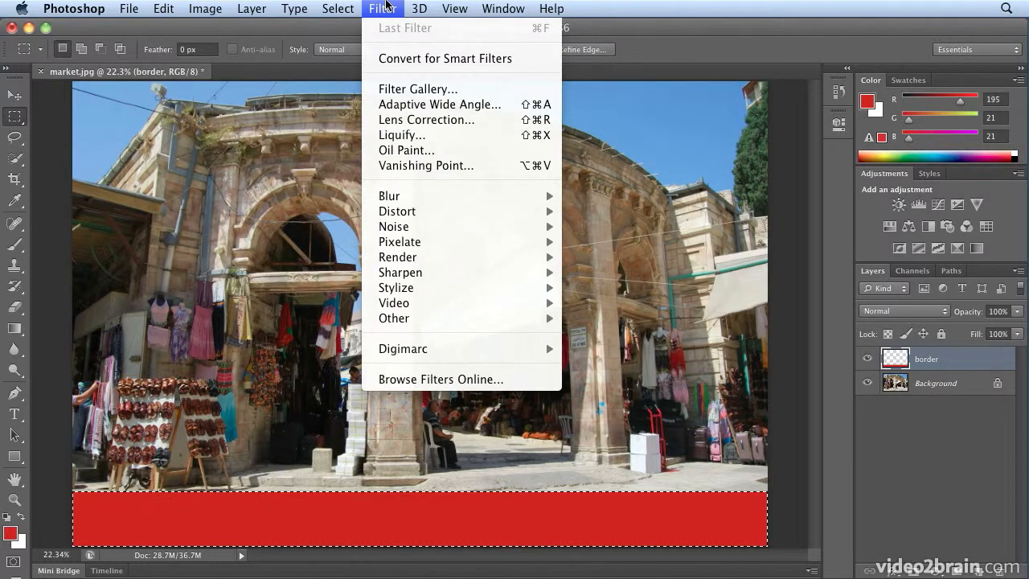
mouse_move(389, 198)
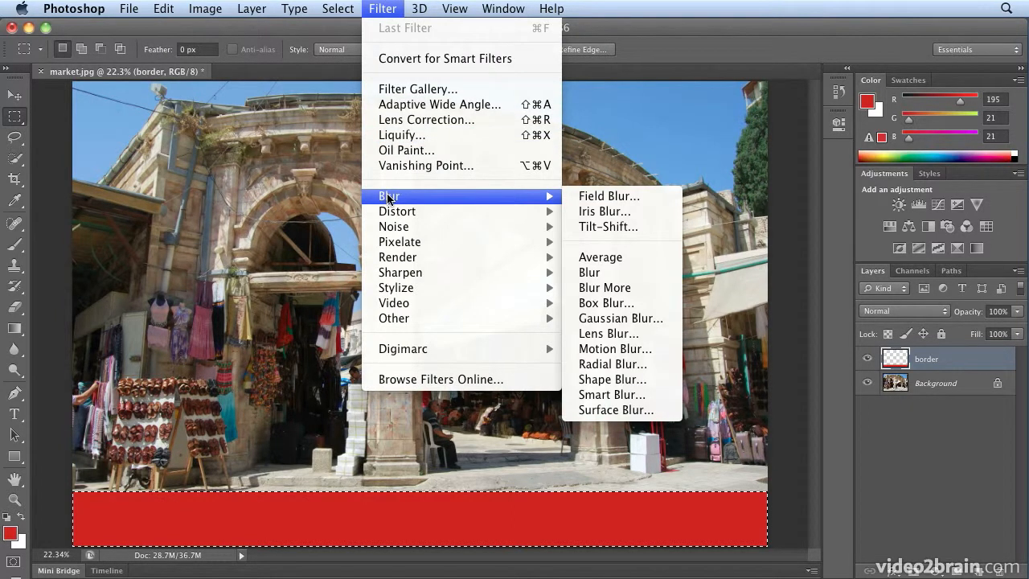
left_click(373, 6)
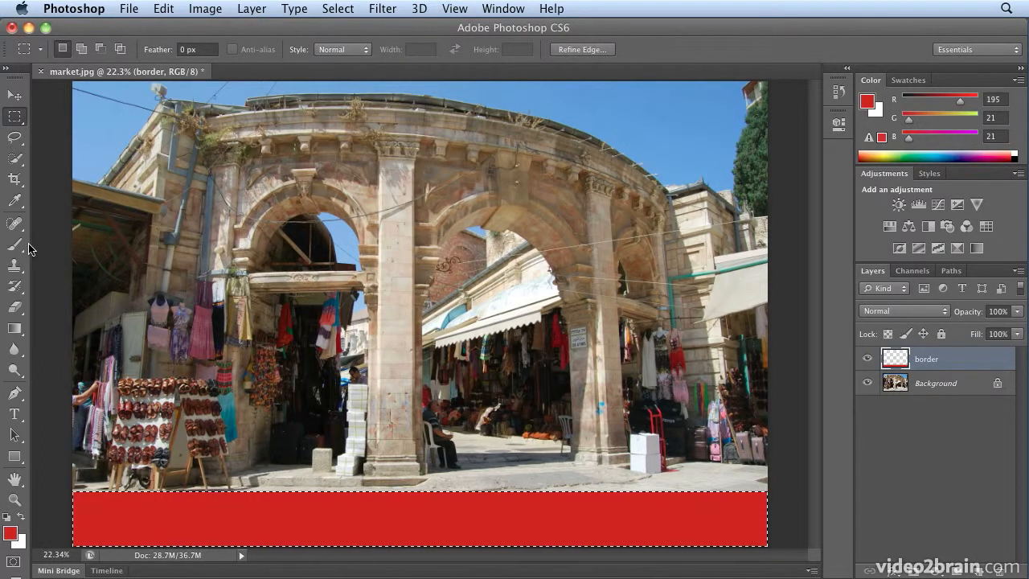
left_click(170, 8)
mouse_move(247, 575)
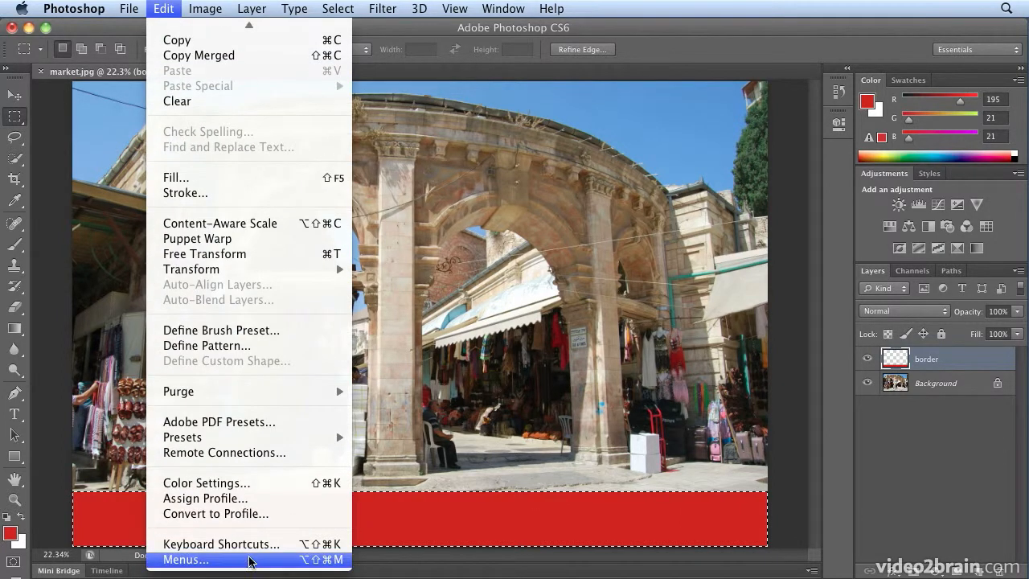
left_click(253, 544)
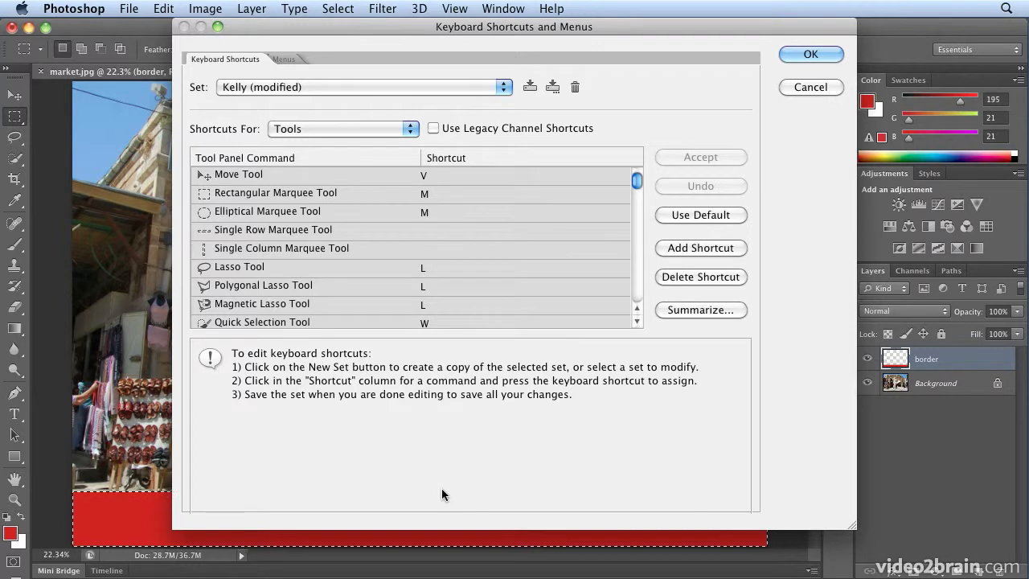
left_click(804, 64)
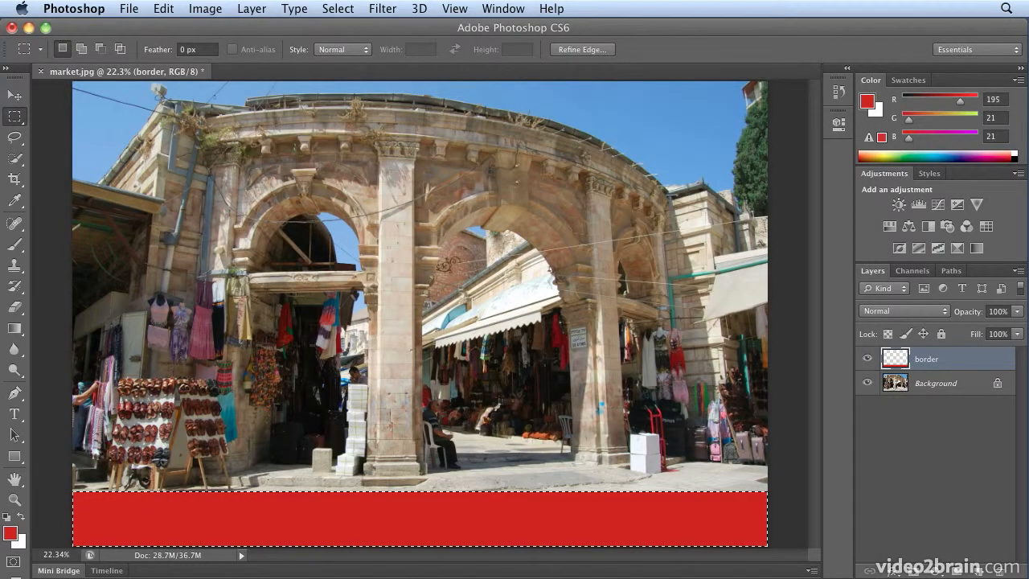